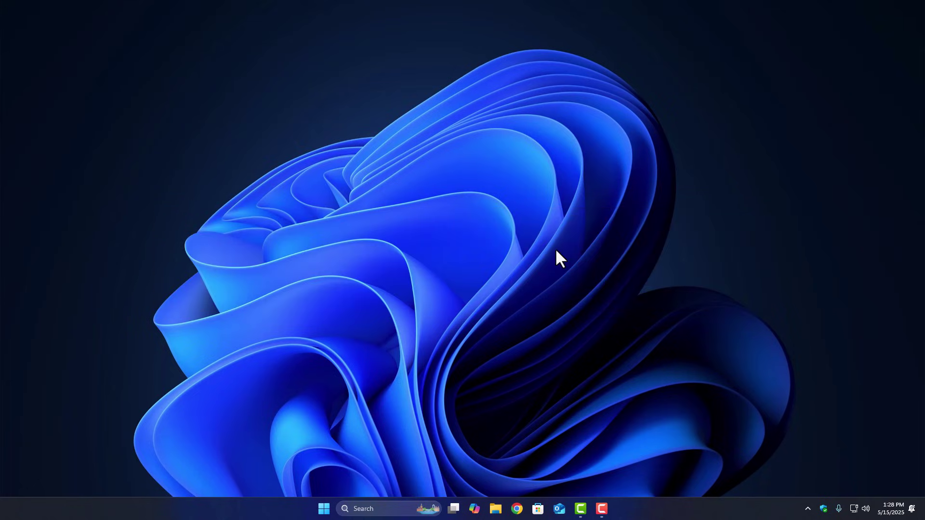
In Windows Features, expand Hyper-V and tick Hyper-V Management Tools and Hyper-V Platform
key(super)
text(turn window)
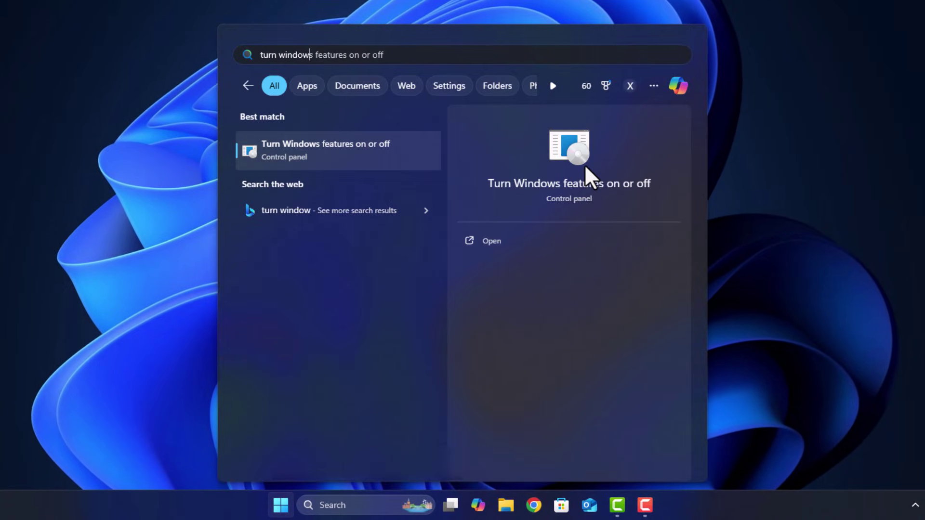
key(Return)
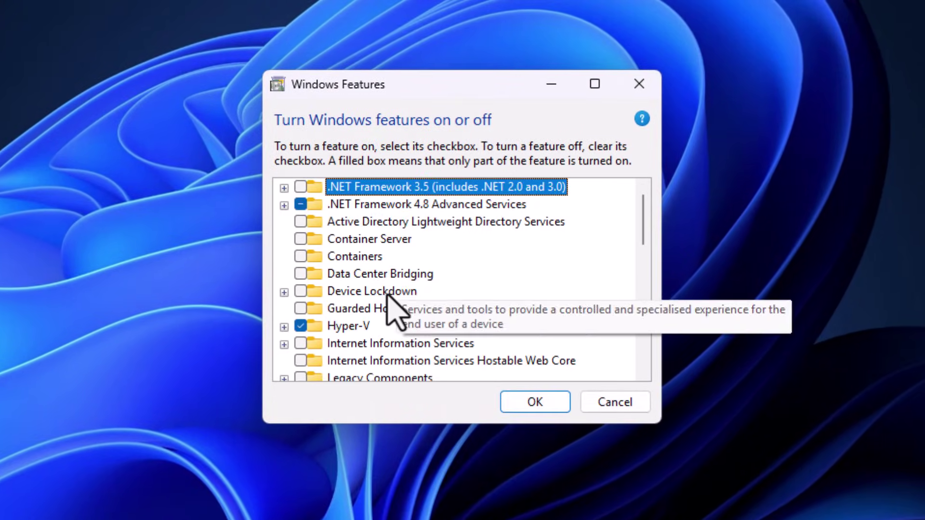
scroll(392, 301, down, 1)
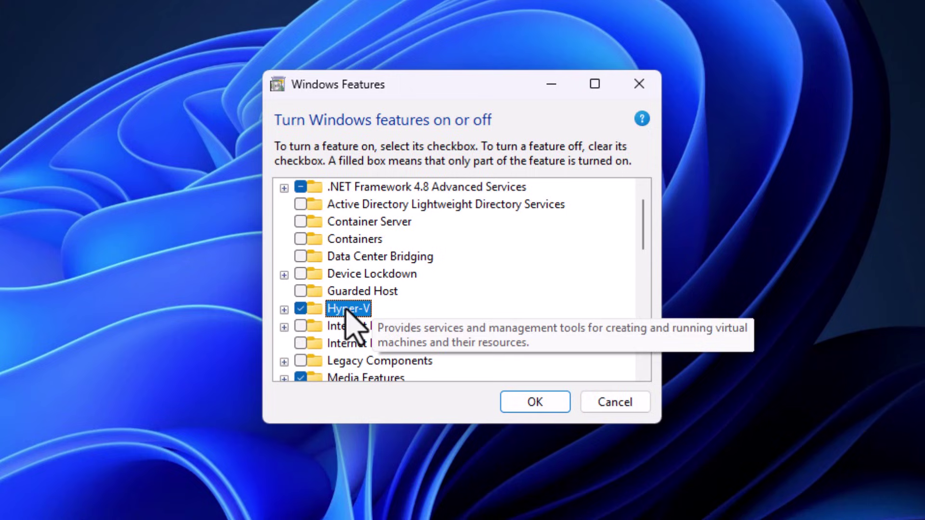
click(284, 310)
click(415, 327)
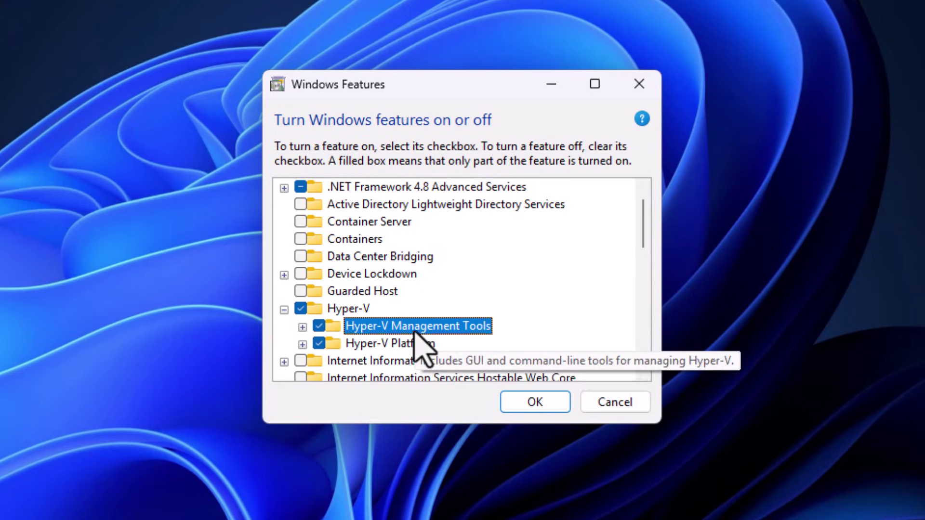
click(420, 343)
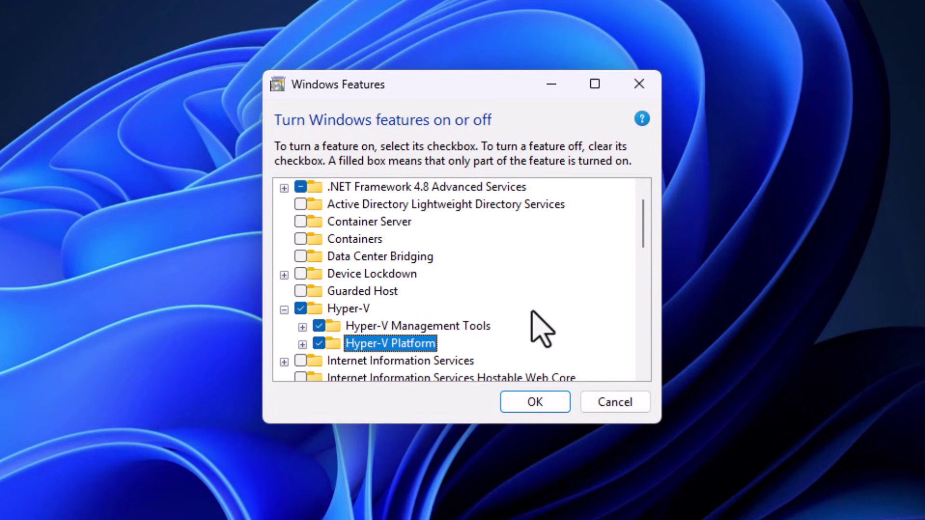
Turn on Virtual Machine Platform and apply the feature changes
scroll(532, 312, down, 3)
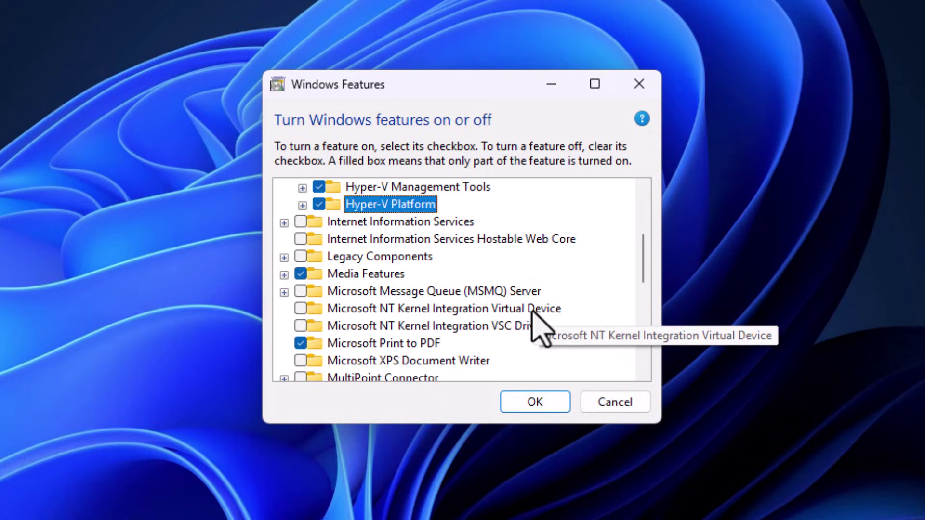
scroll(532, 312, down, 4)
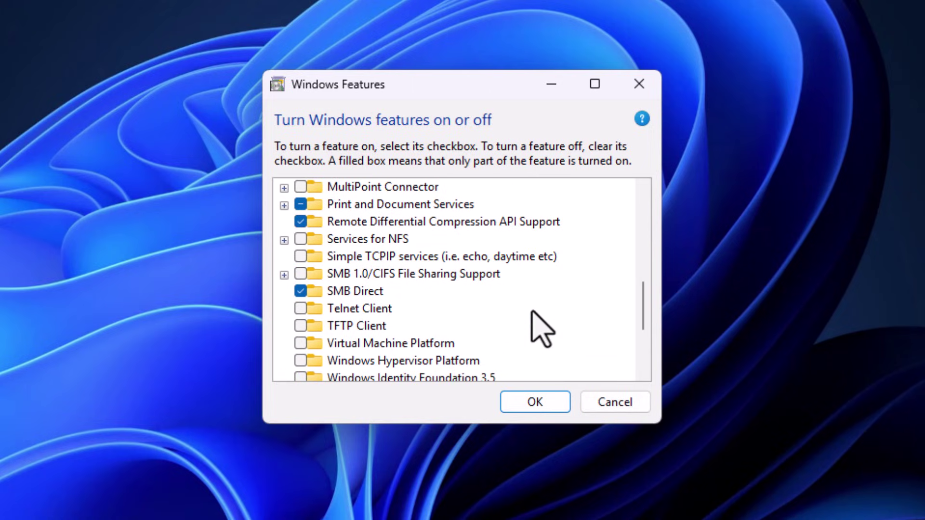
click(305, 349)
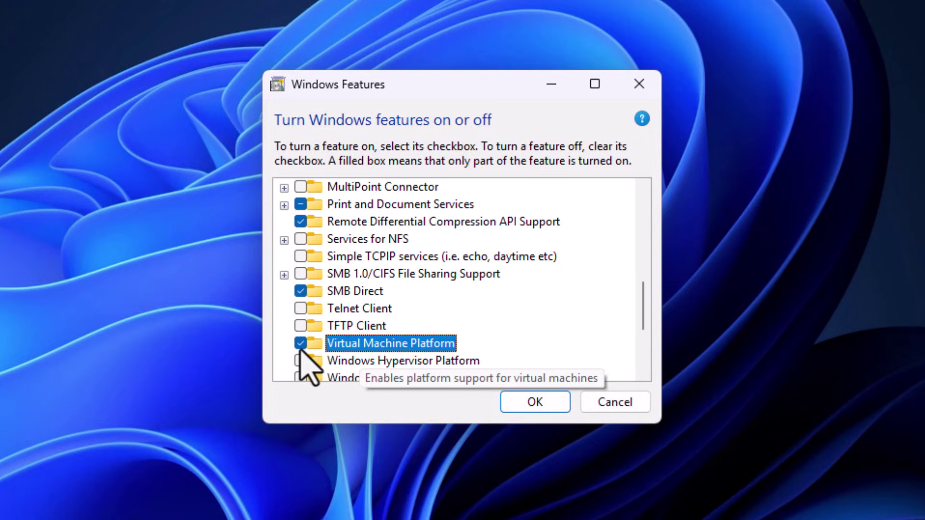
click(549, 409)
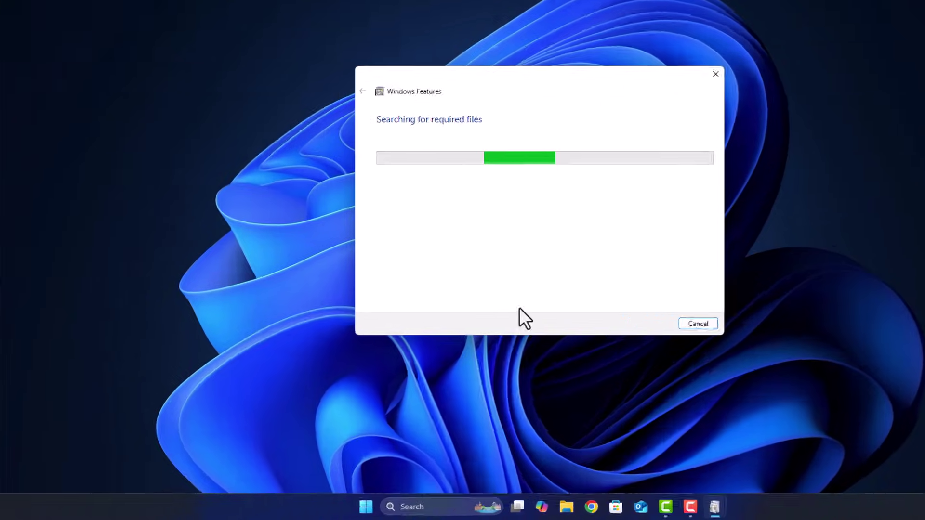
Open Local Group Policy Editor maximized at Computer Configuration > Administrative Templates > System > Device Guard
key(super+r)
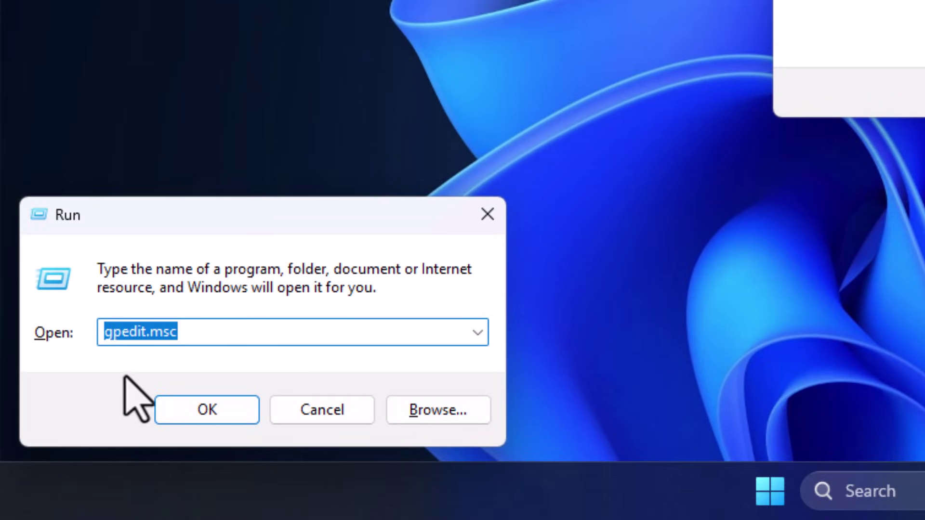
click(237, 407)
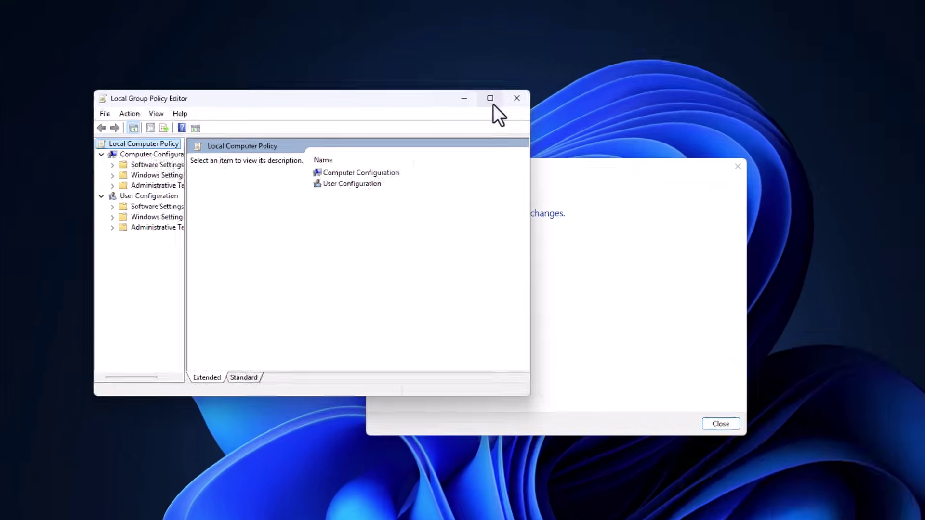
click(407, 82)
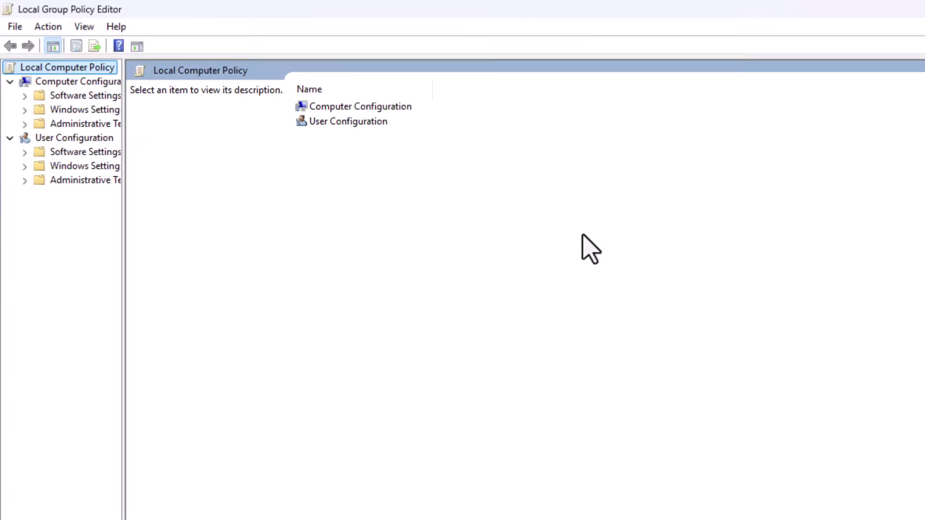
double_click(352, 113)
double_click(388, 141)
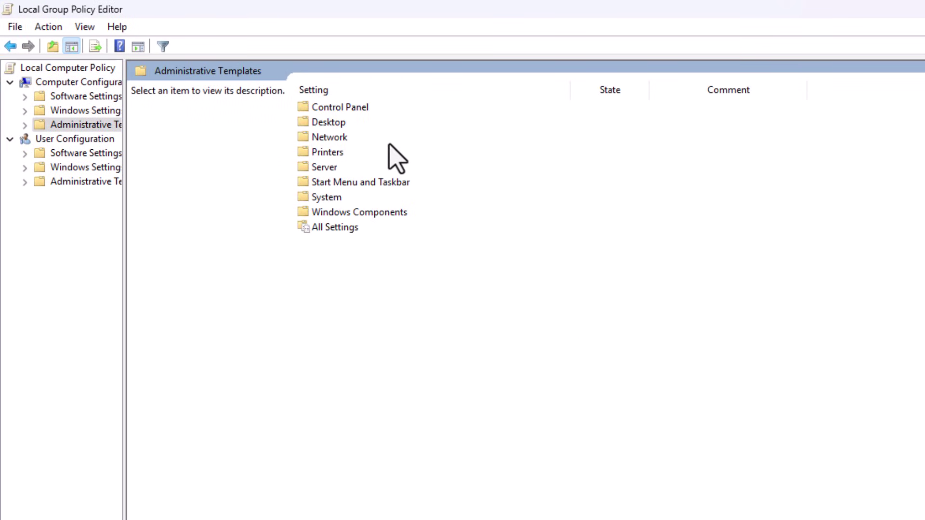
double_click(325, 198)
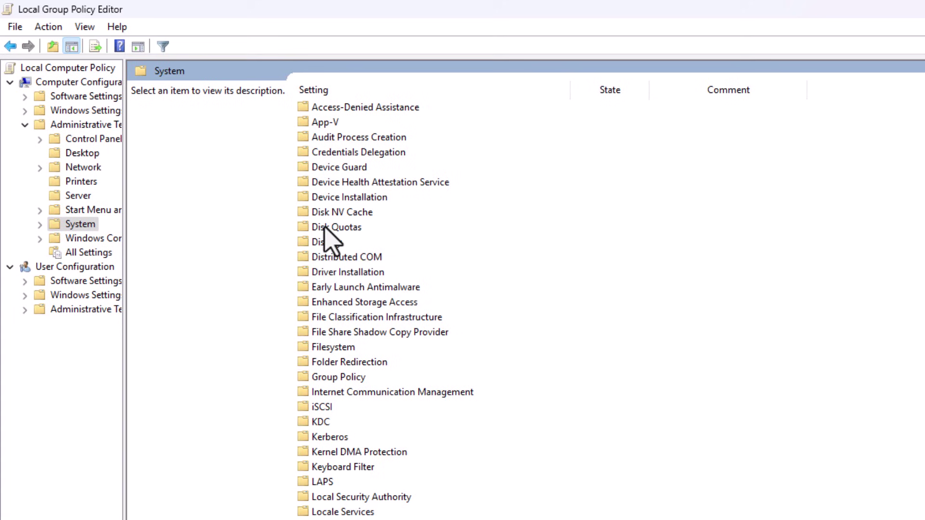
click(329, 122)
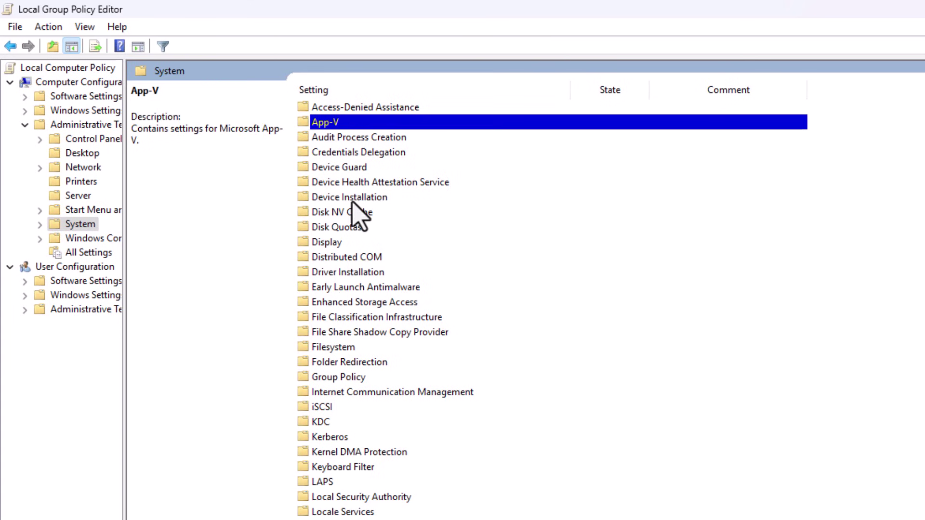
double_click(339, 167)
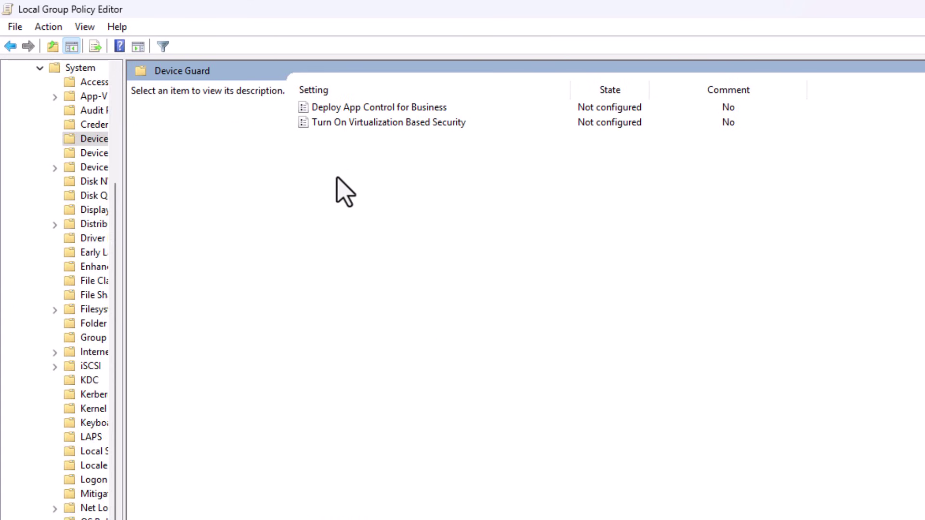
Enable Turn On Virtualization Based Security with code integrity protection set to Enabled with UEFI lock
click(344, 124)
double_click(344, 124)
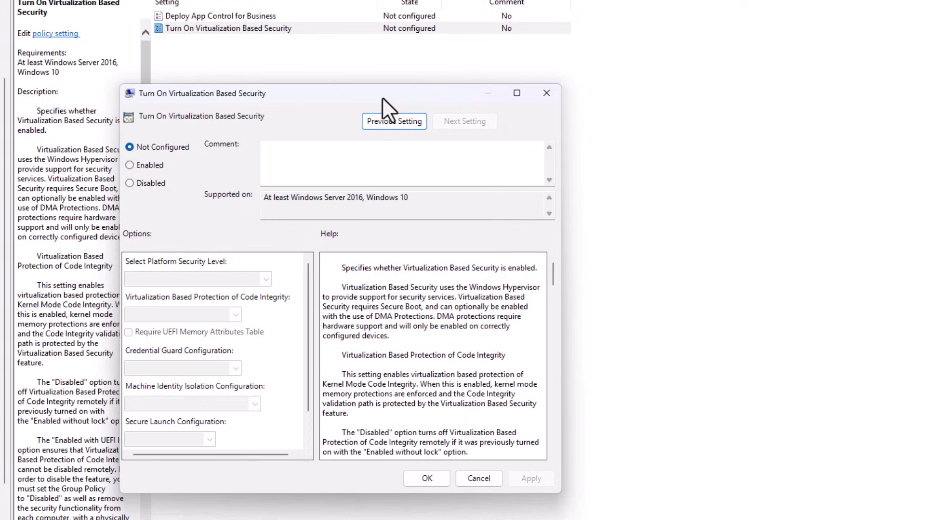
click(150, 163)
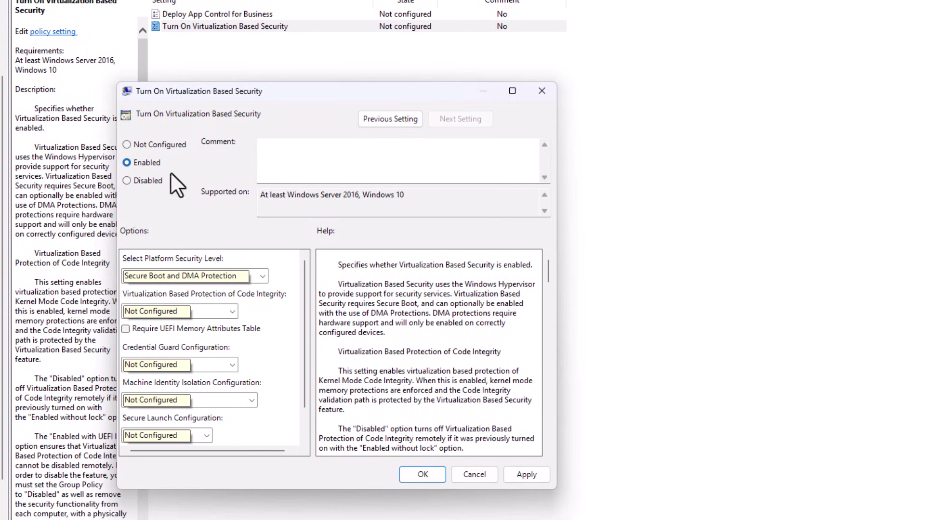
click(220, 311)
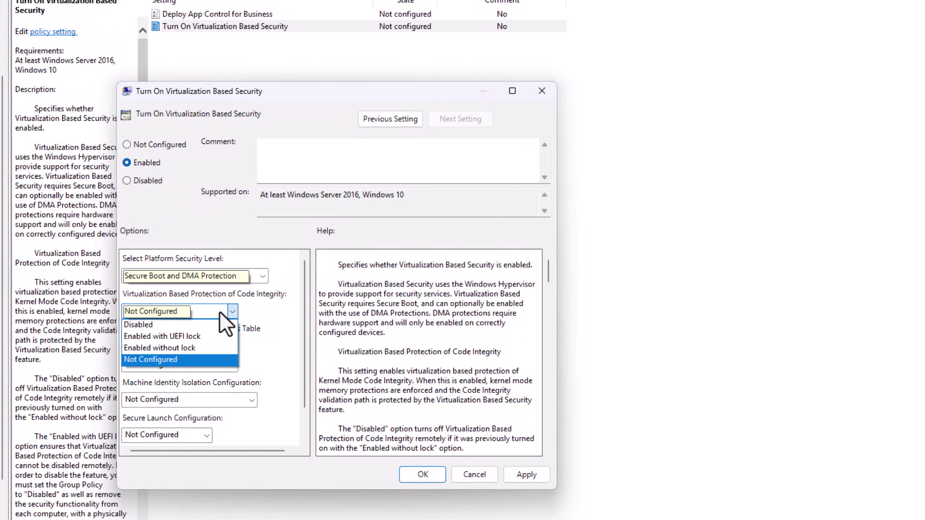
click(213, 341)
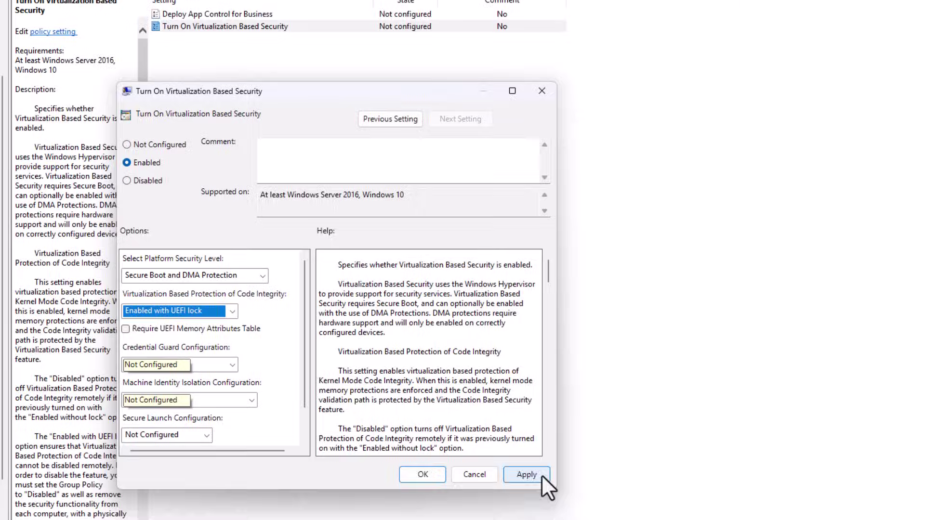
click(526, 475)
click(423, 475)
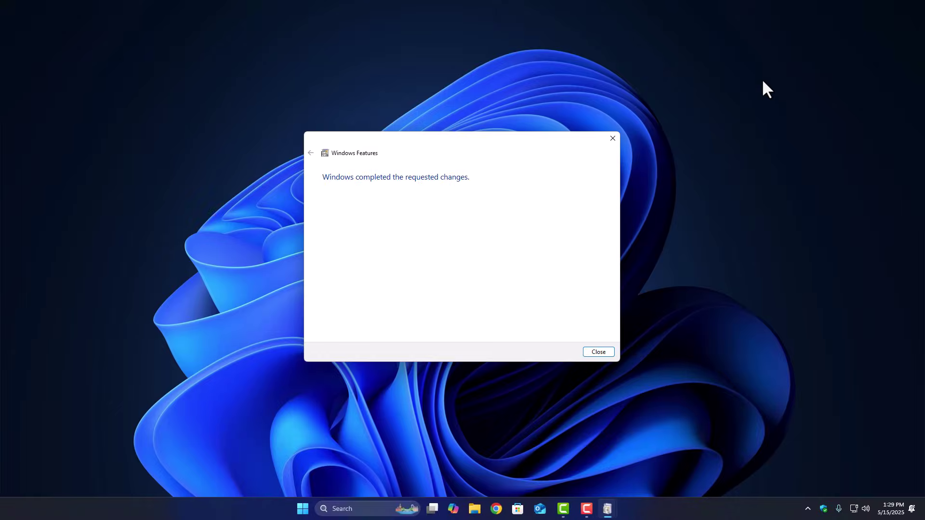
Close the finished Windows Features window and open regedit at the DeviceGuard key
click(599, 353)
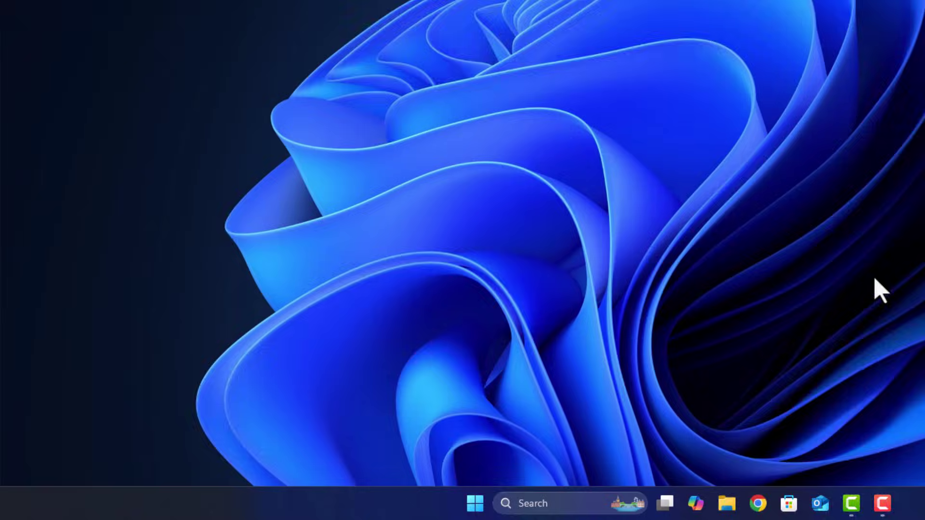
key(super+r)
text(reg)
key(Down)
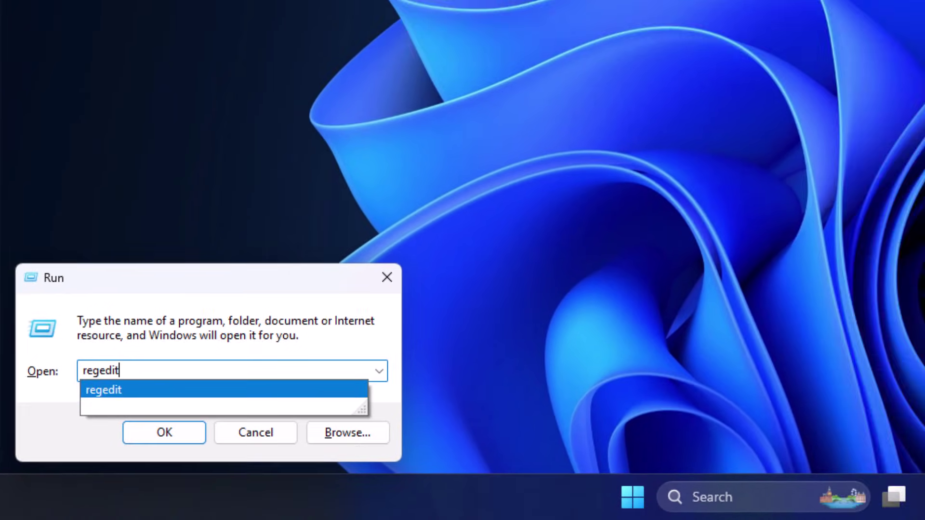
key(Return)
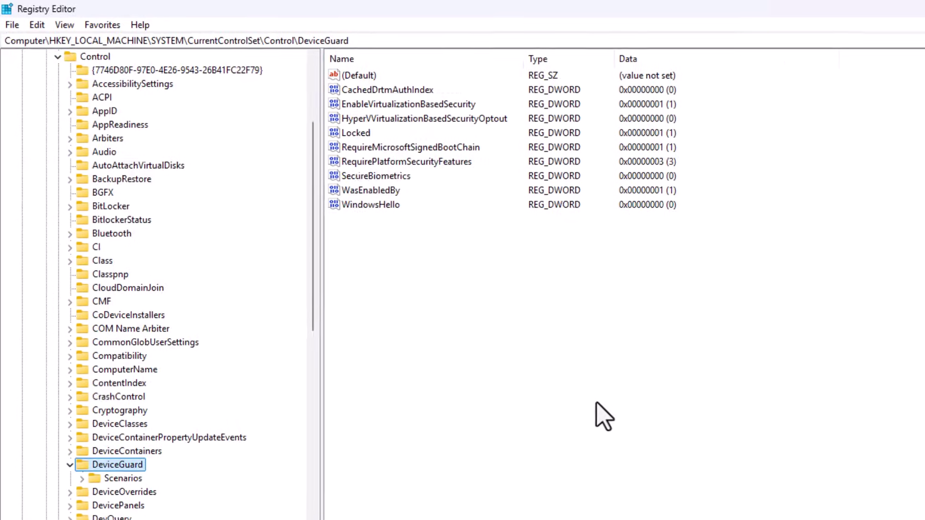
drag(350, 41, 5, 41)
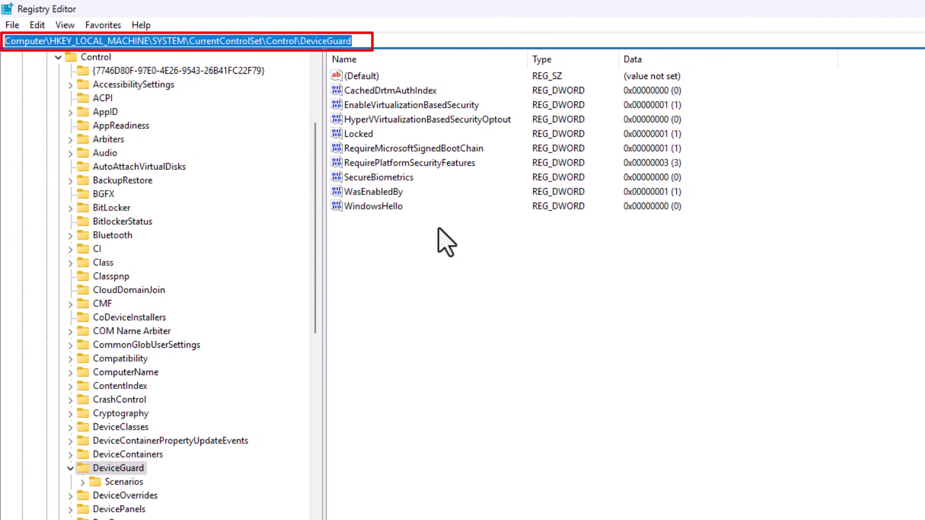
Add a new 32-bit DWORD value and keep EnableVirtualizationBasedSecurity's data at 1
click(537, 299)
right_click(403, 289)
click(480, 298)
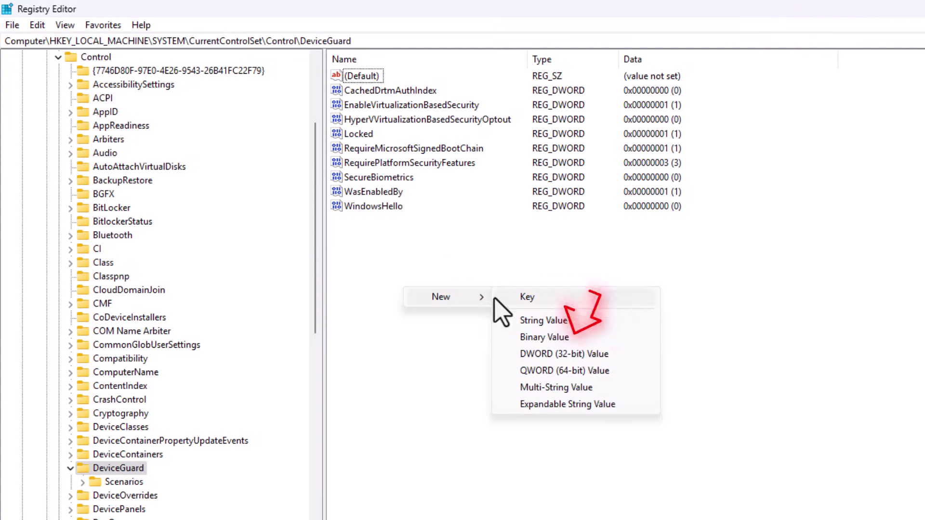
click(595, 354)
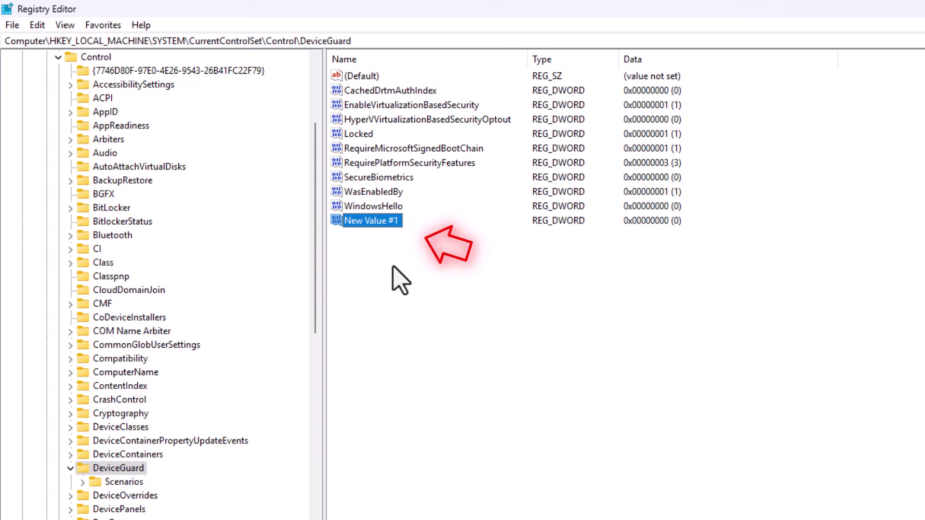
click(401, 106)
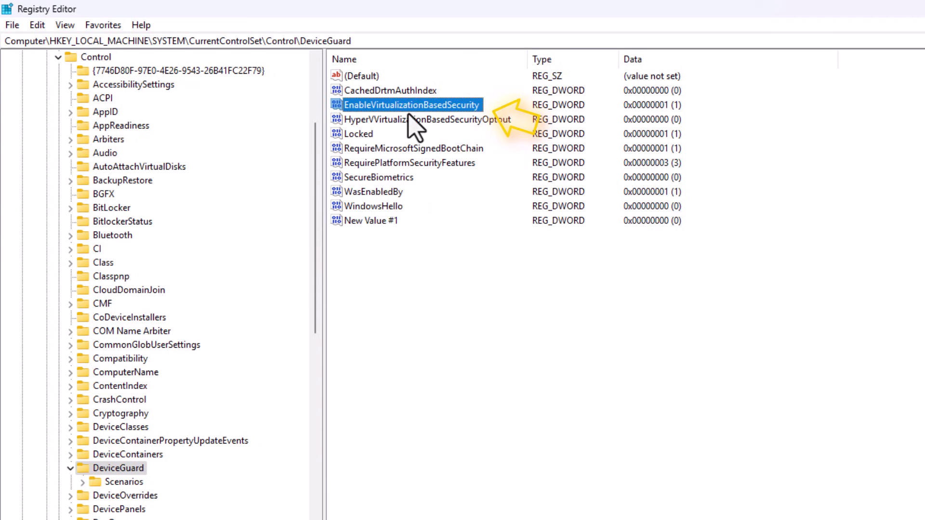
double_click(406, 107)
drag(200, 80, 562, 249)
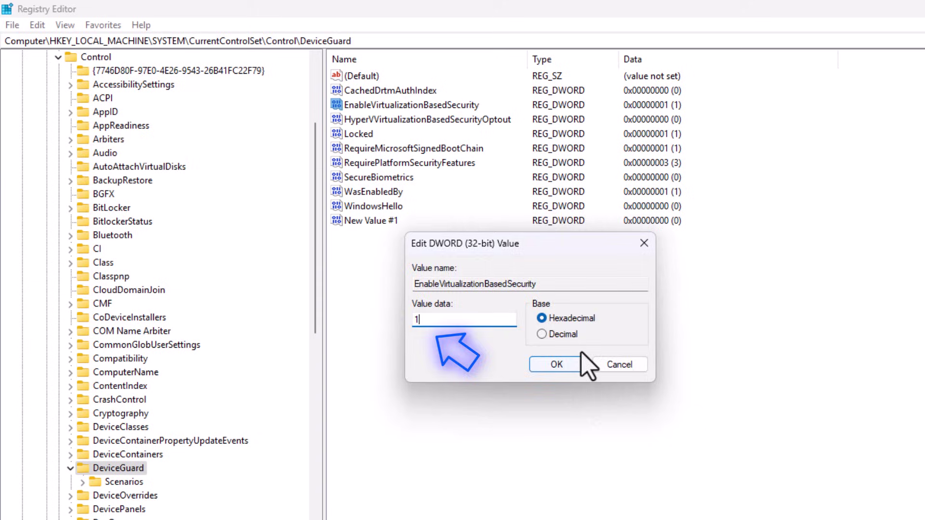
click(576, 364)
Delete the stray New Value #1 and close Registry Editor
right_click(386, 220)
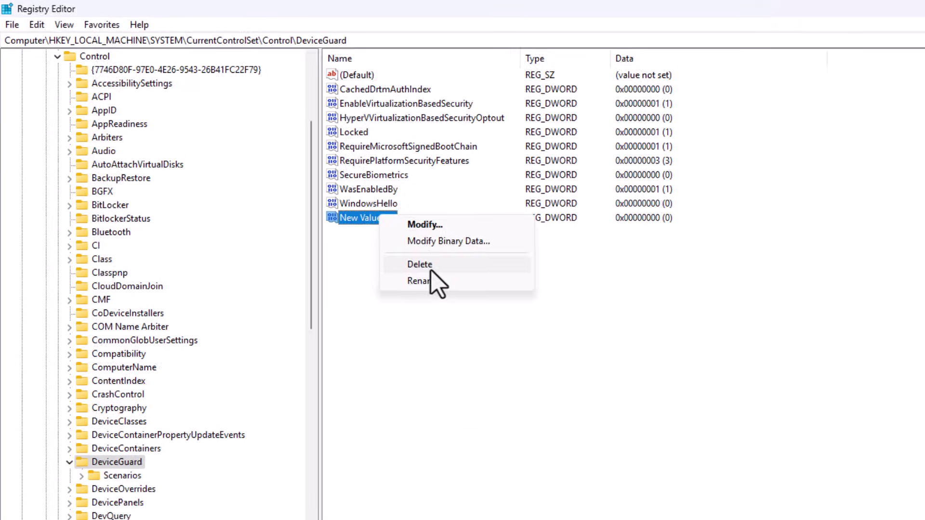
click(429, 266)
key(Return)
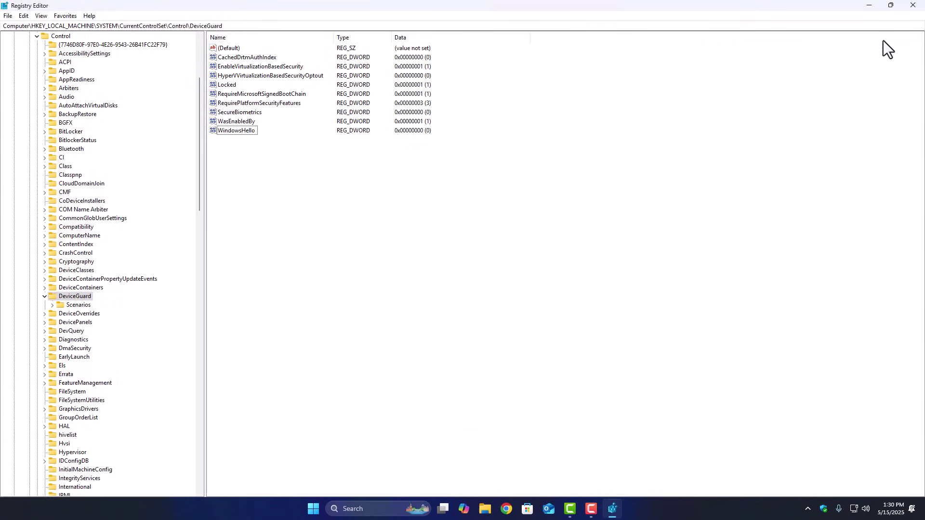
click(919, 7)
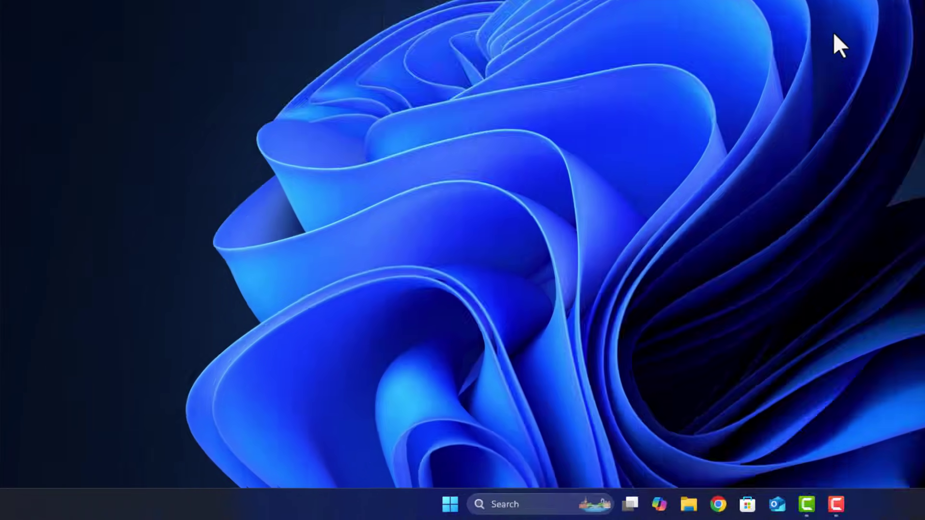
Run msinfo32, confirm the Virtualisation-based security row reads Running, and close System Information
key(super+r)
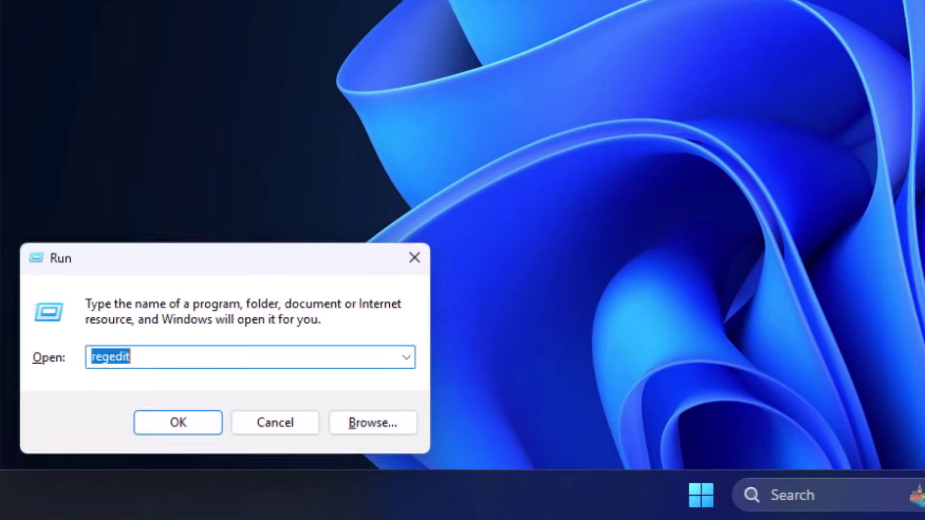
text(msinfo)
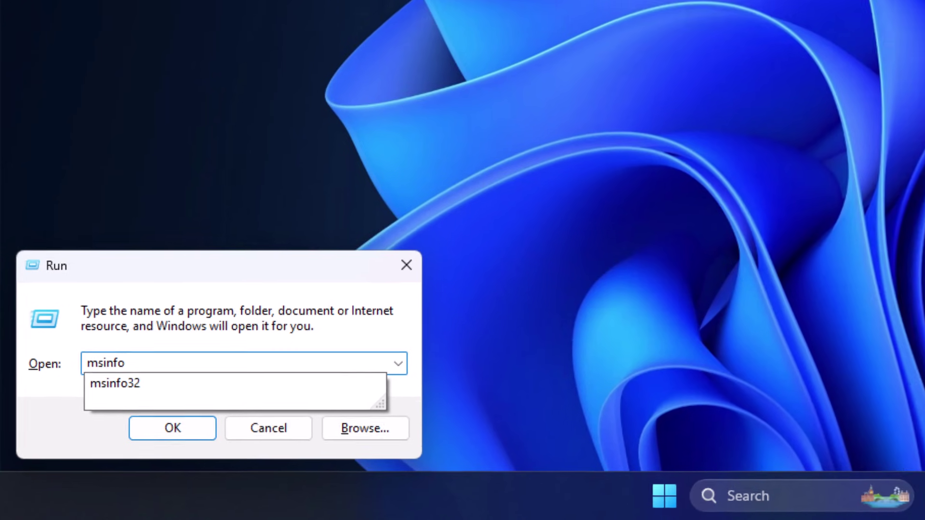
key(Return)
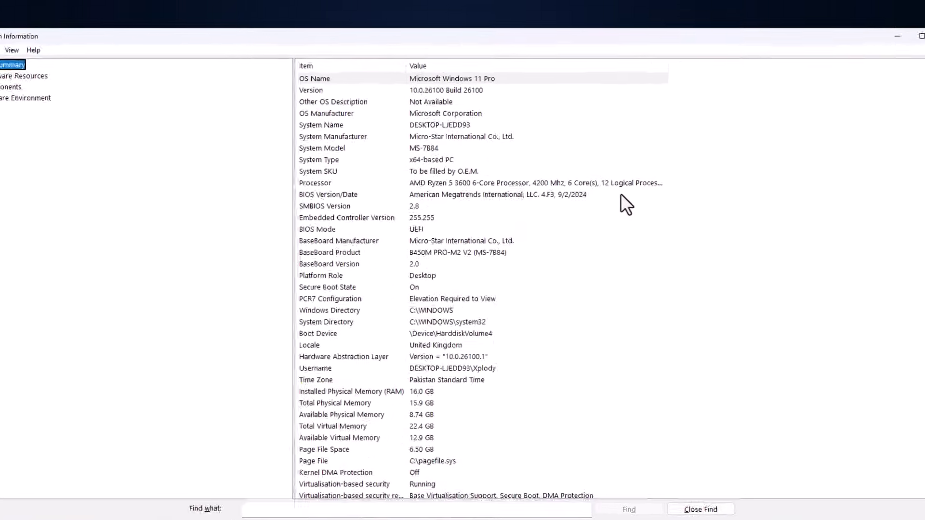
scroll(437, 367, down, 3)
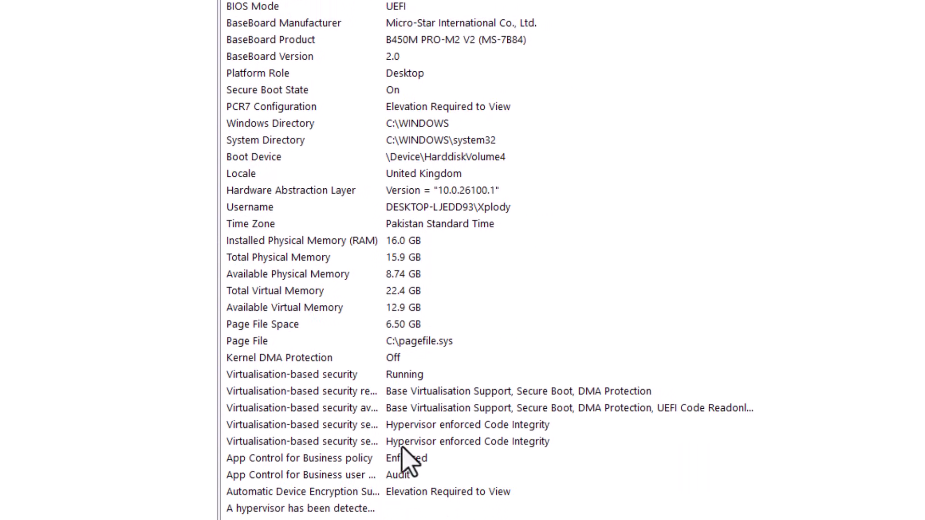
click(344, 378)
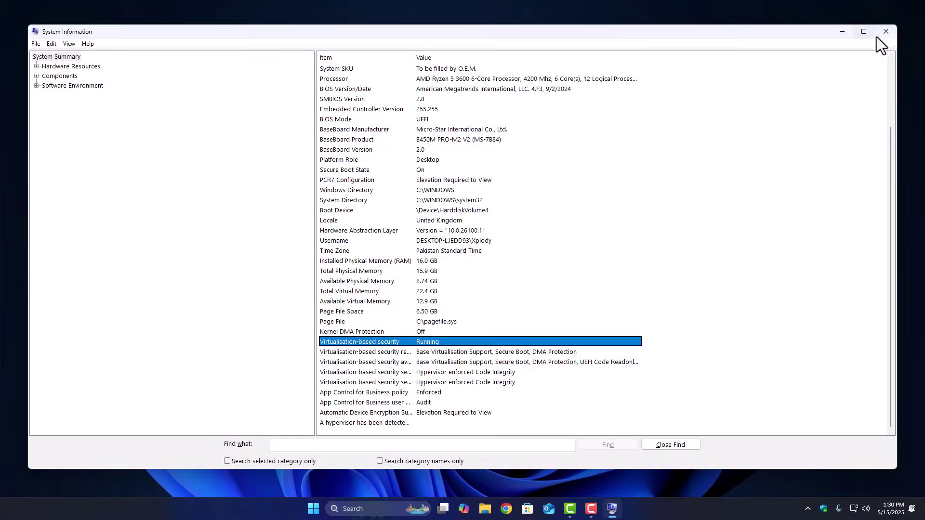
click(885, 32)
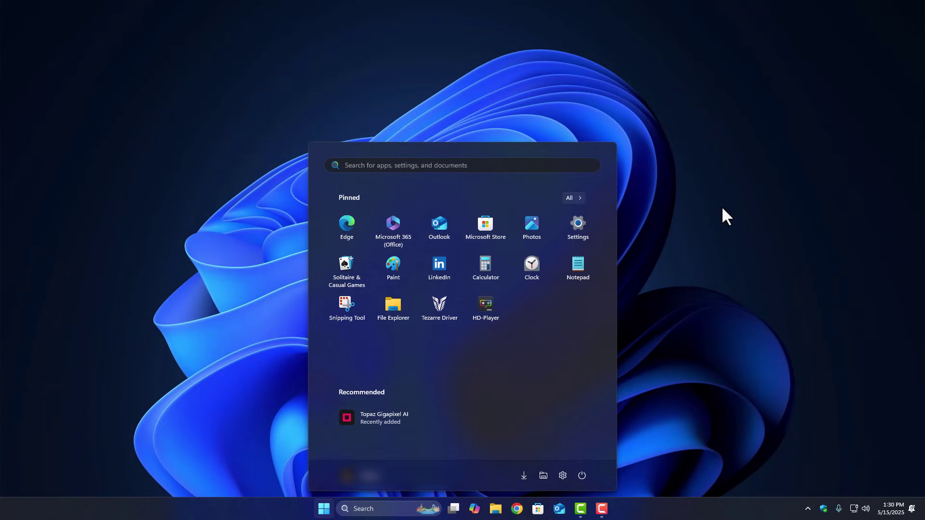
Review Core isolation's incompatible drivers AVerFx2HD.sys and tenCapture.sys, then close Windows Security
text(core i)
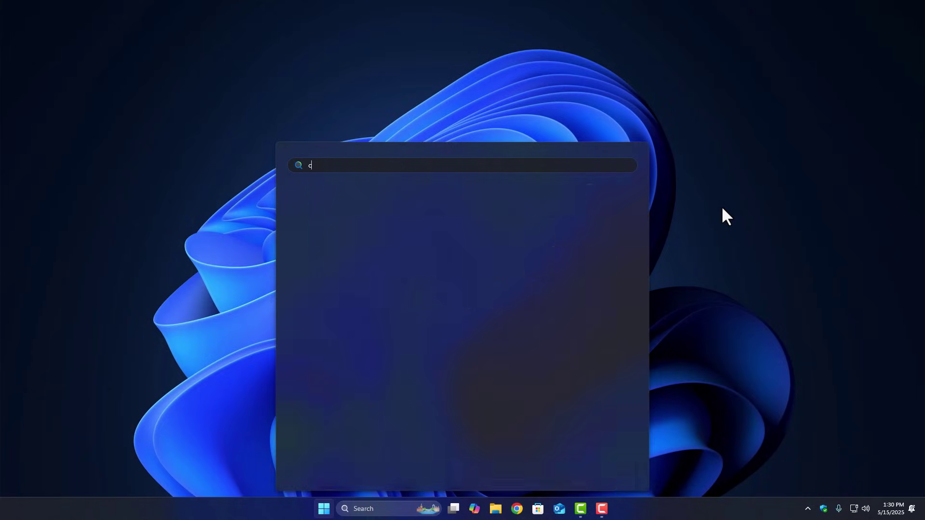
key(Return)
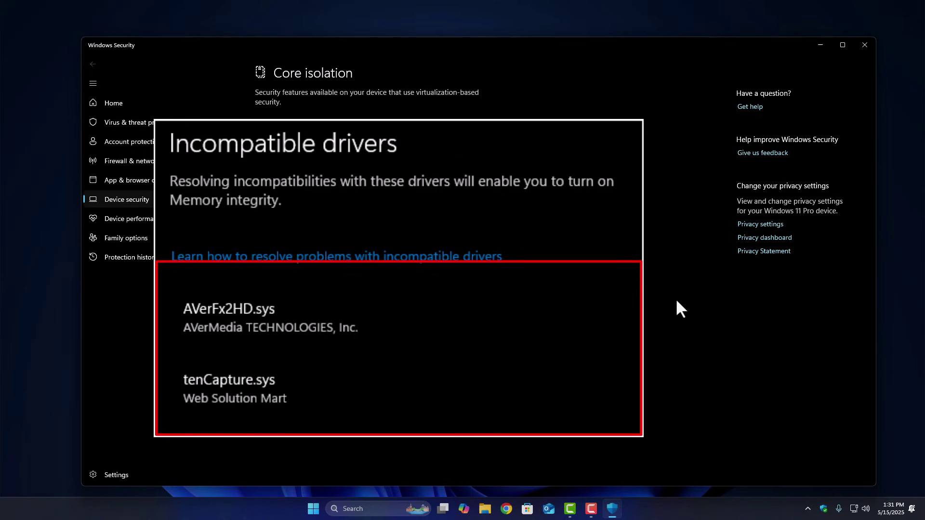
click(865, 45)
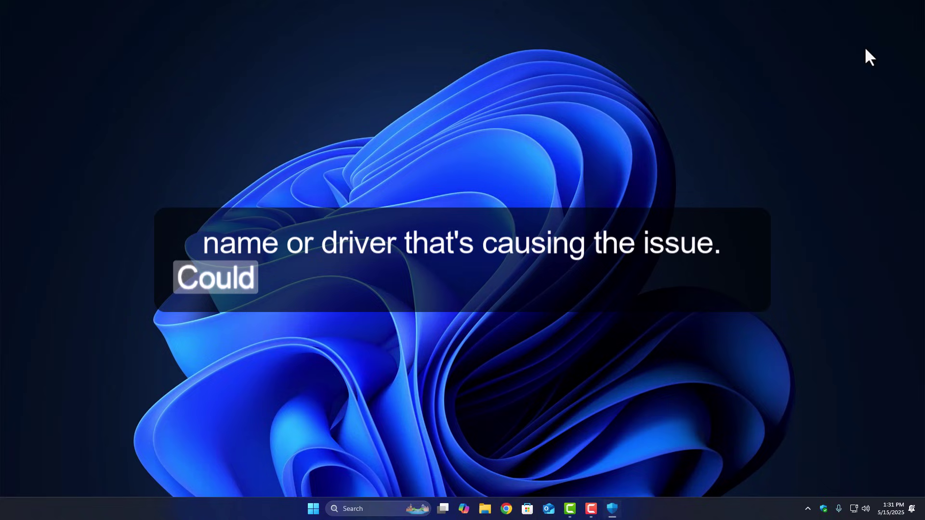